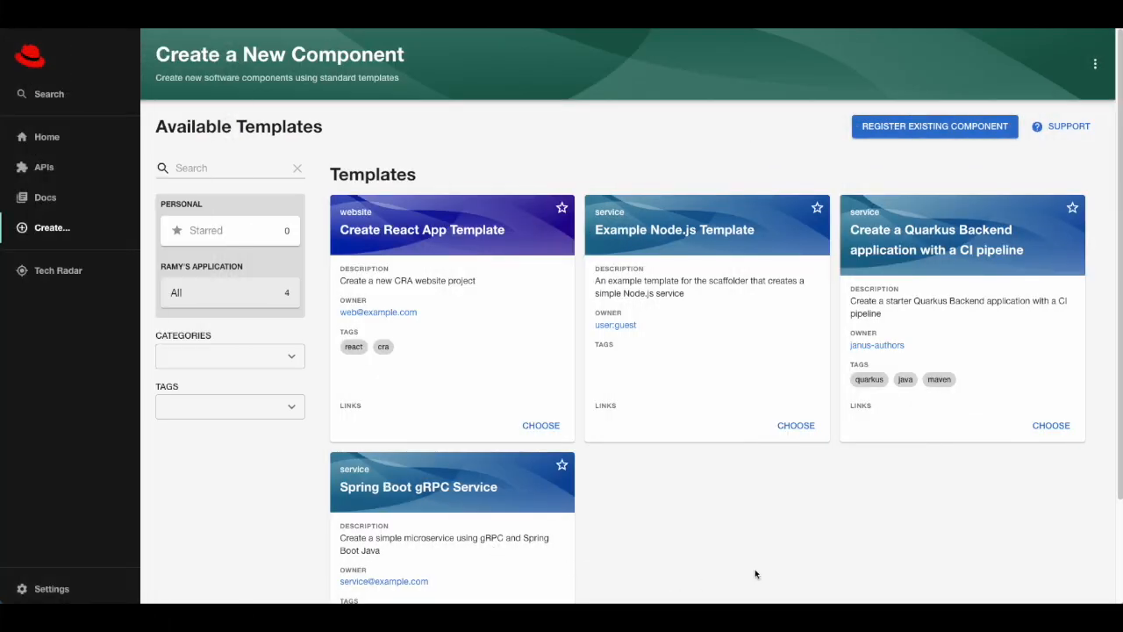
- Register an existing component from Component/catalog-info.yaml in the backstage_entity_examples GitHub repository and import it into the catalog
left_click(926, 126)
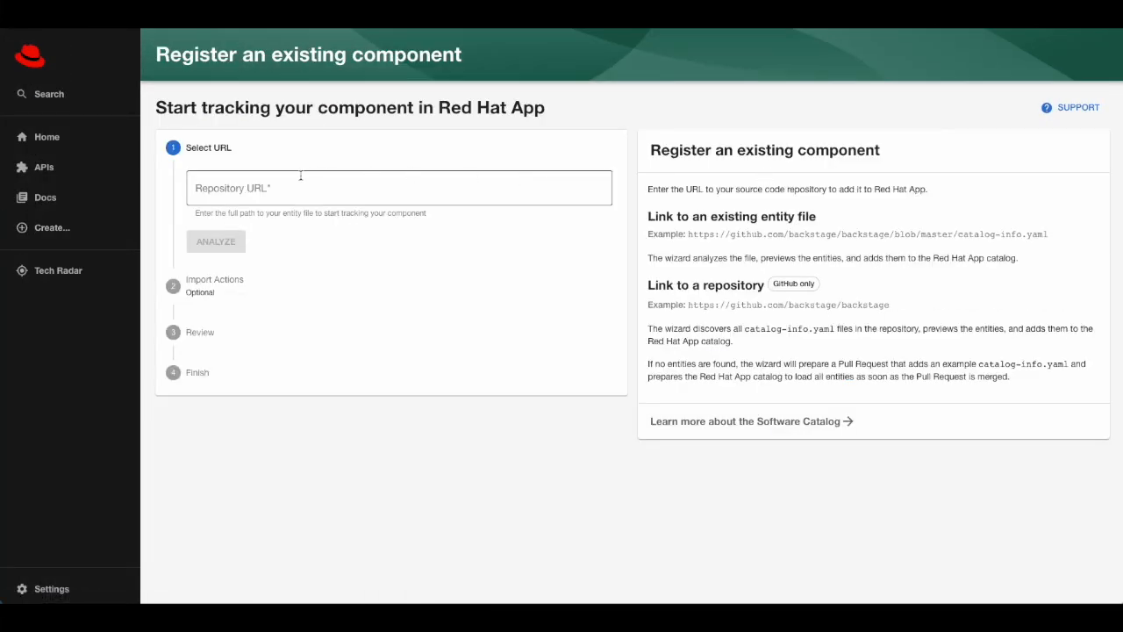
left_click(381, 182)
left_click(393, 226)
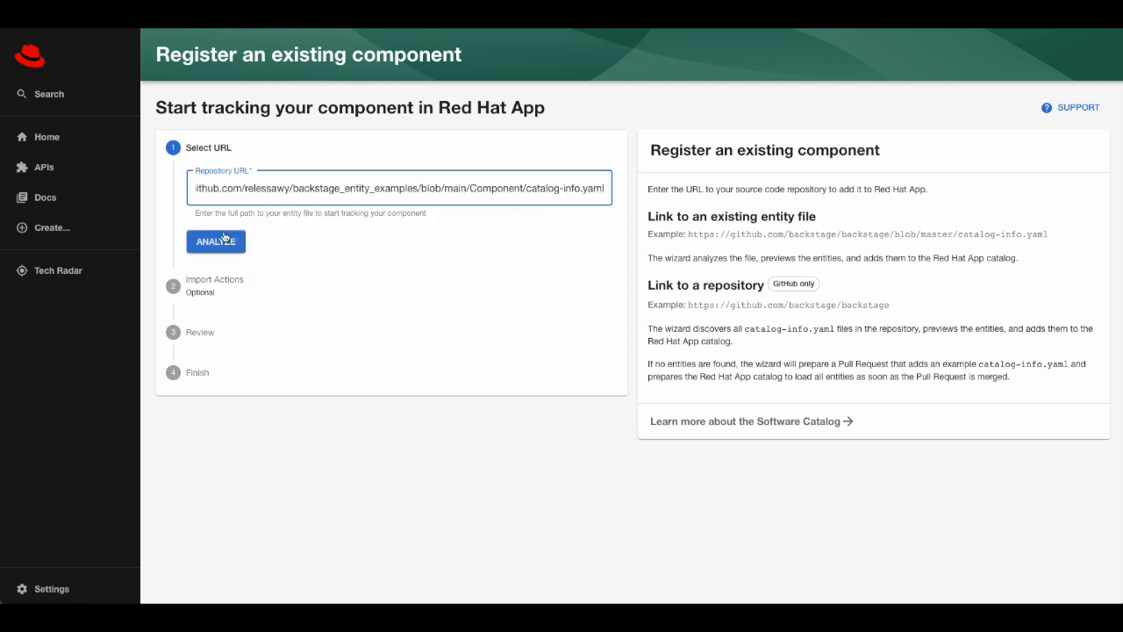
left_click(218, 243)
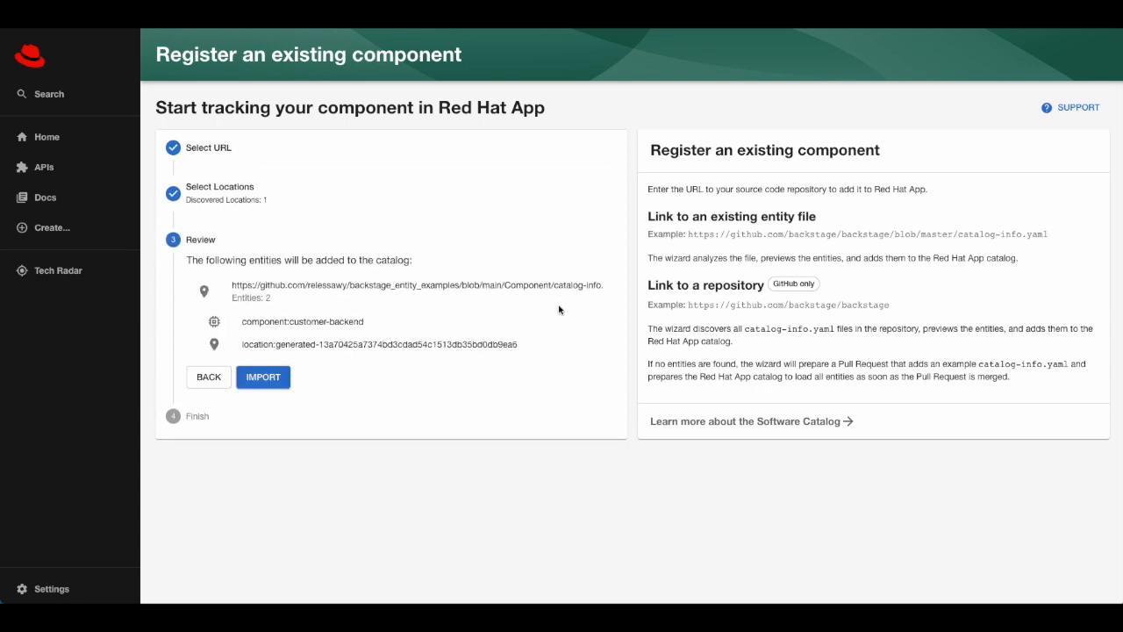
left_click(268, 380)
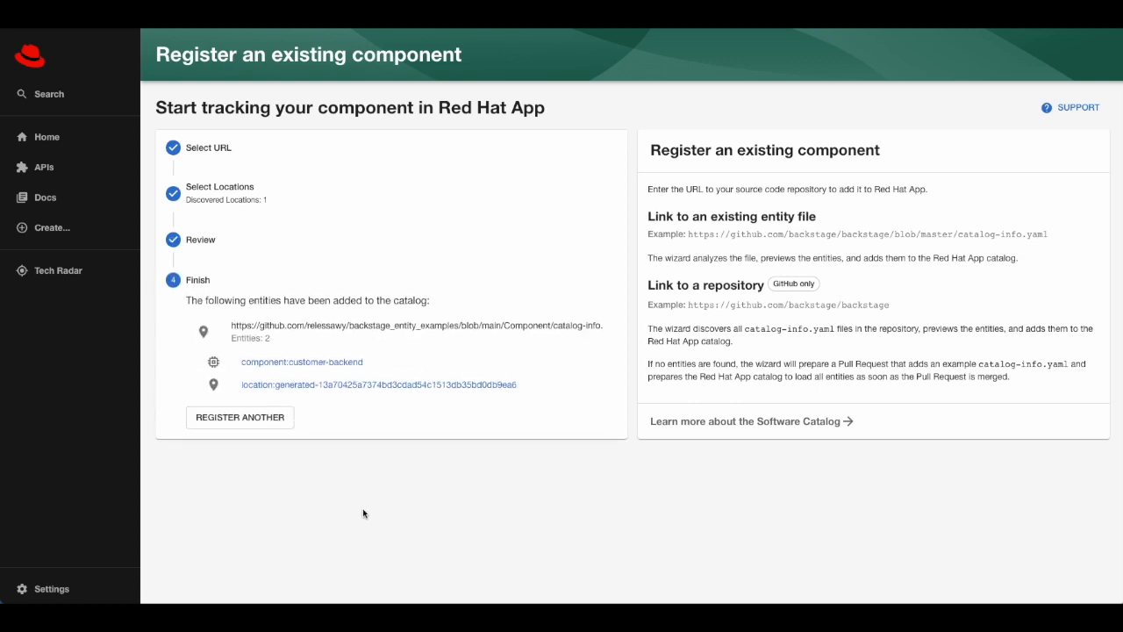
- Open the customer-backend component from the catalog and view its full relations graph
left_click(62, 141)
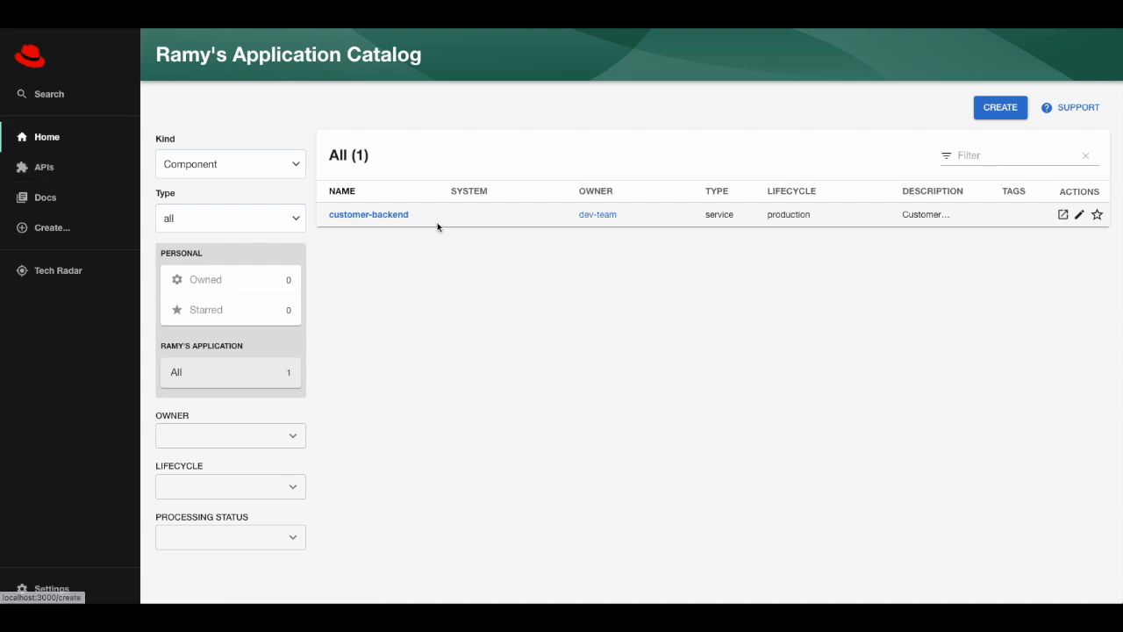
left_click(387, 220)
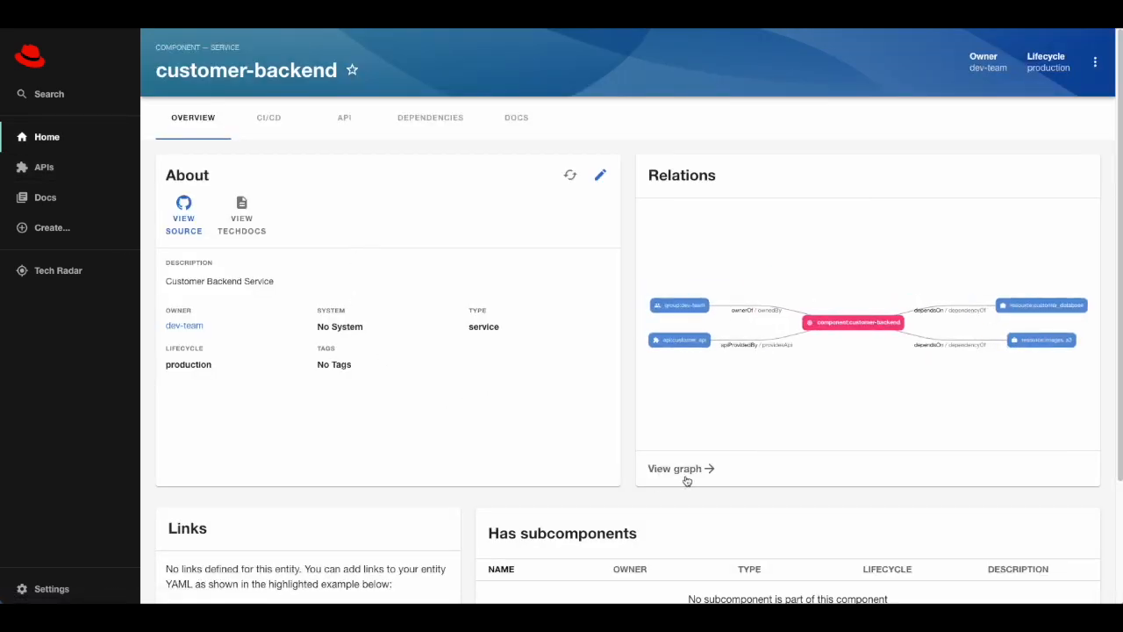
left_click(683, 471)
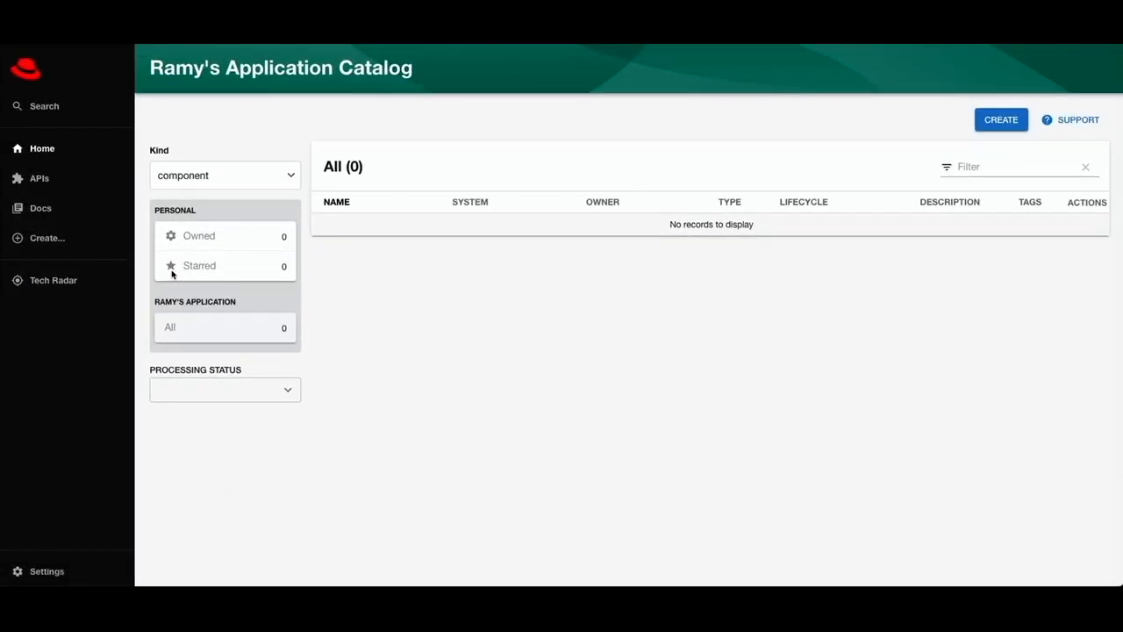
- Start a component from the Create React App Template with name react-app and description "React App by Backstage"
left_click(42, 240)
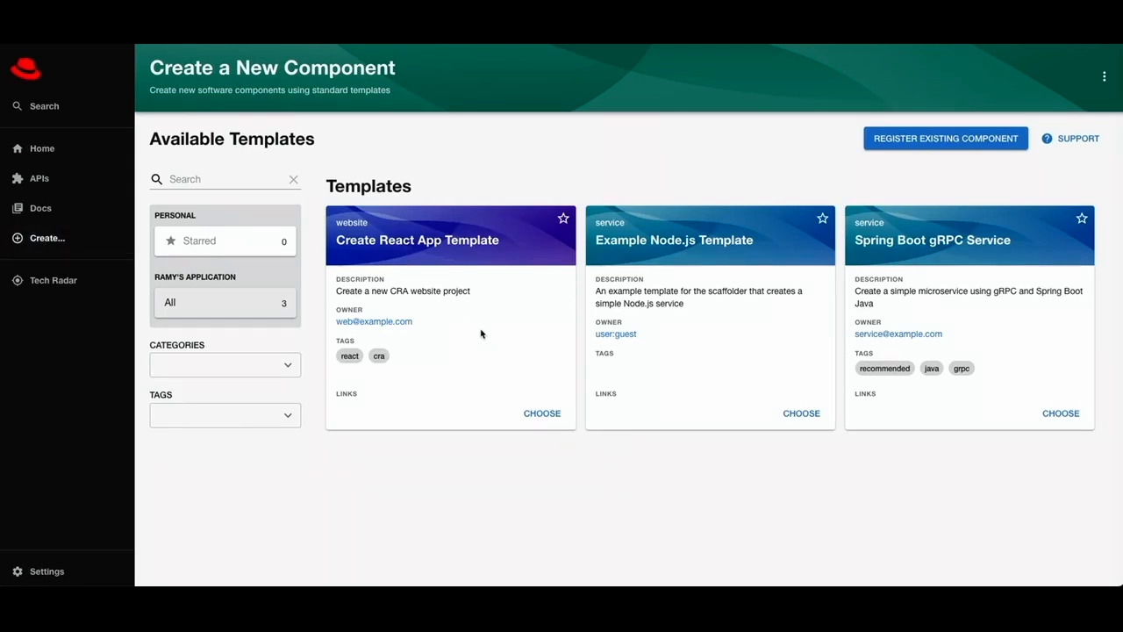
left_click(532, 416)
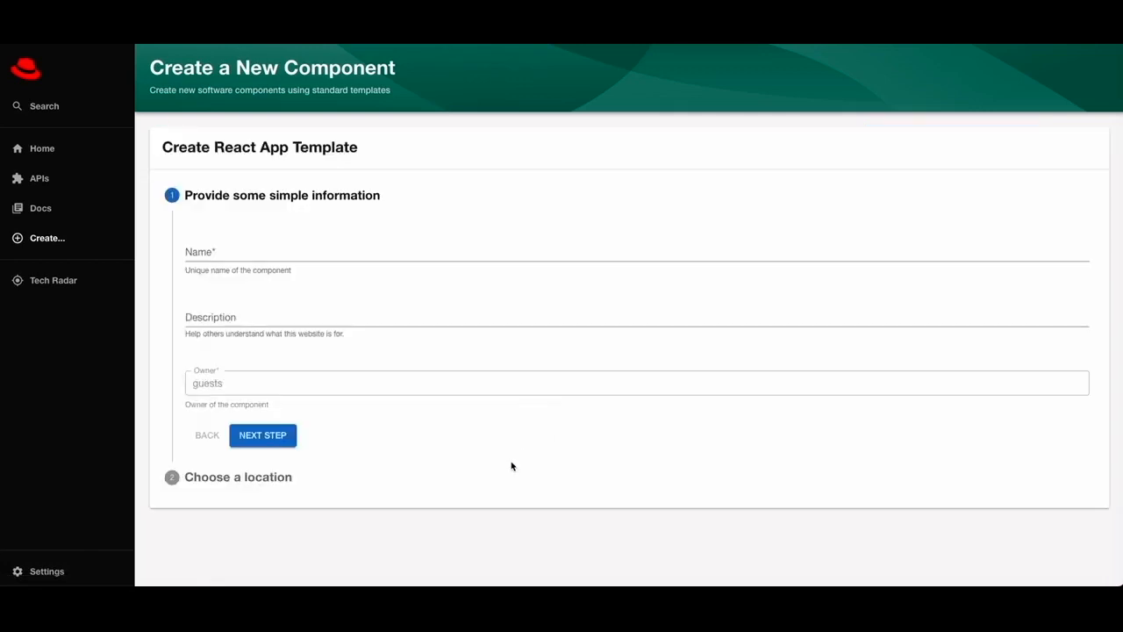
left_click(225, 253)
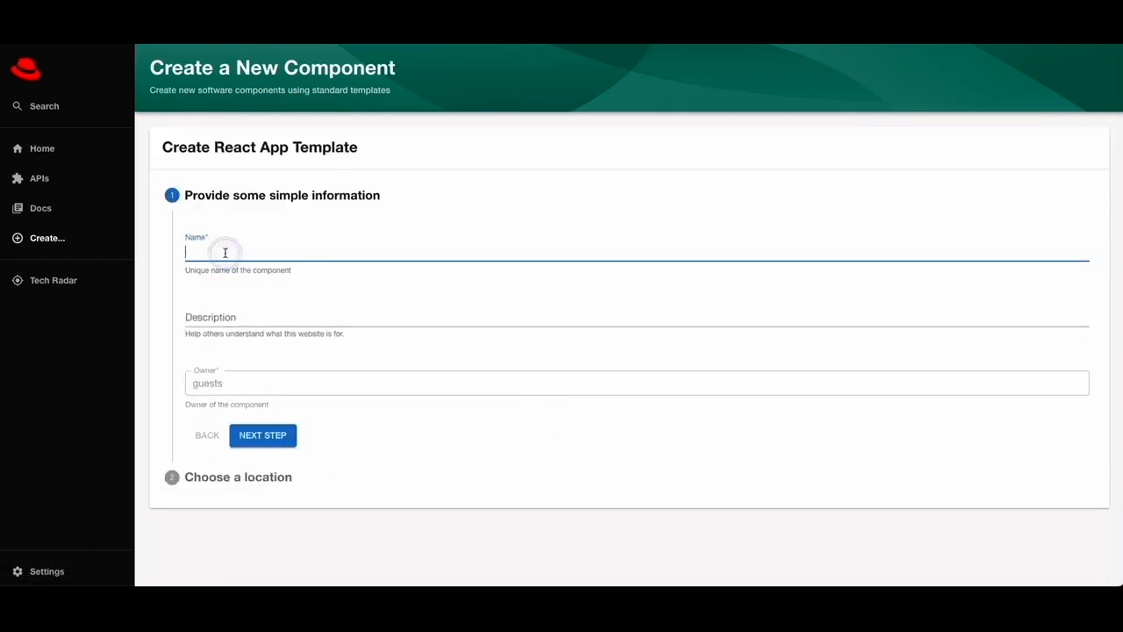
type("react-app")
left_click(226, 315)
type("React App by Backstage")
left_click(291, 436)
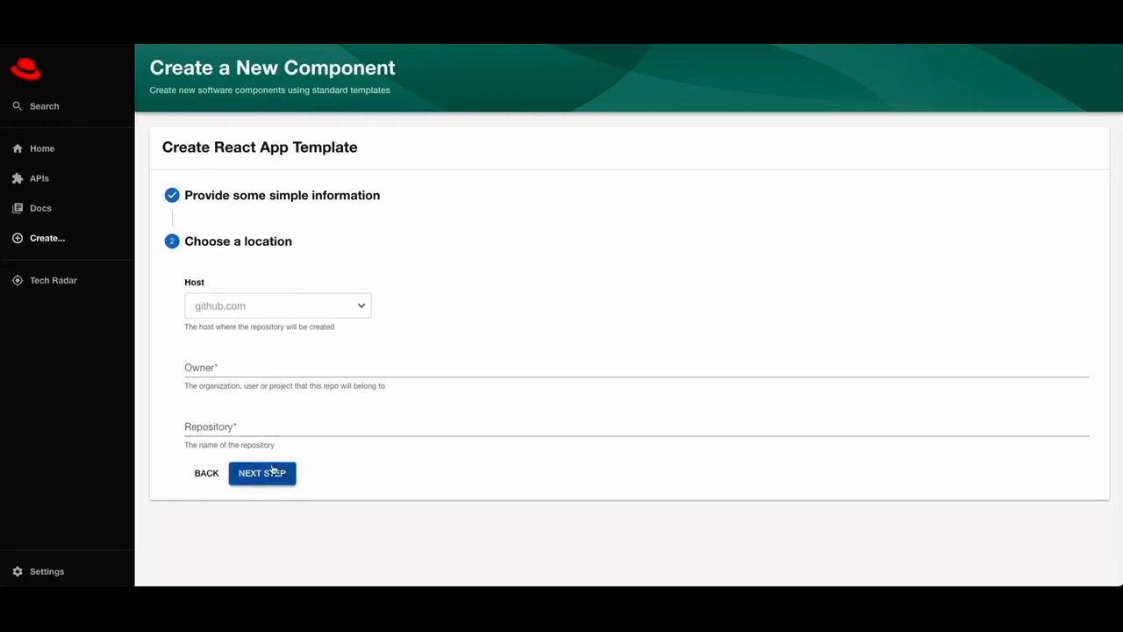
- Enter the GitHub account name as repository owner, name the repository react-app-repo, and create the component
left_click(201, 368)
type("relessawy")
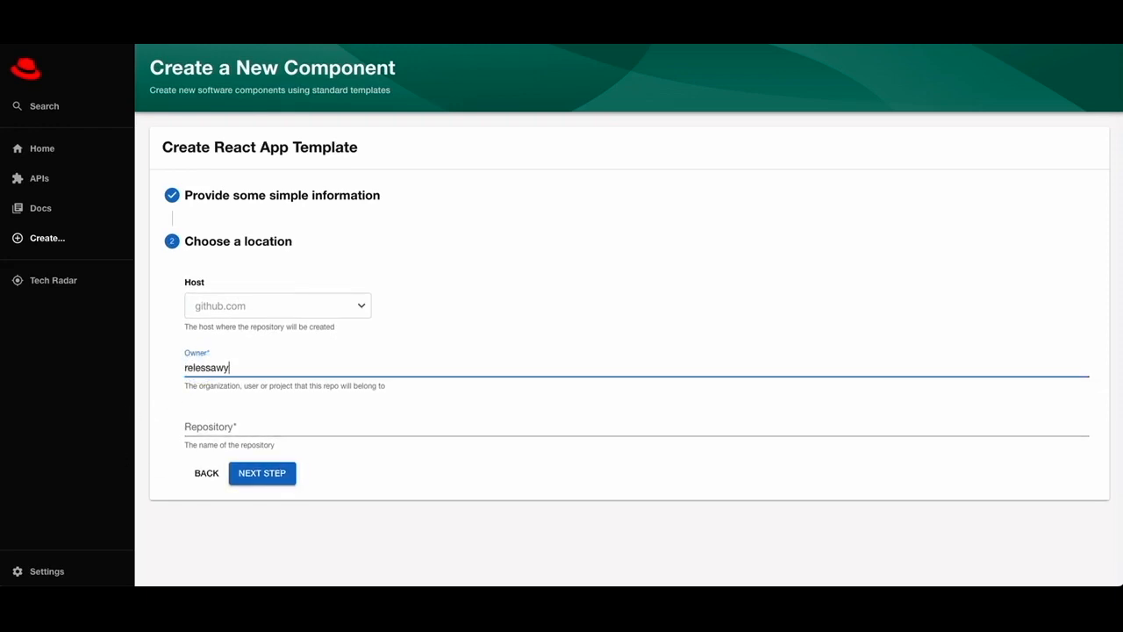
left_click(213, 428)
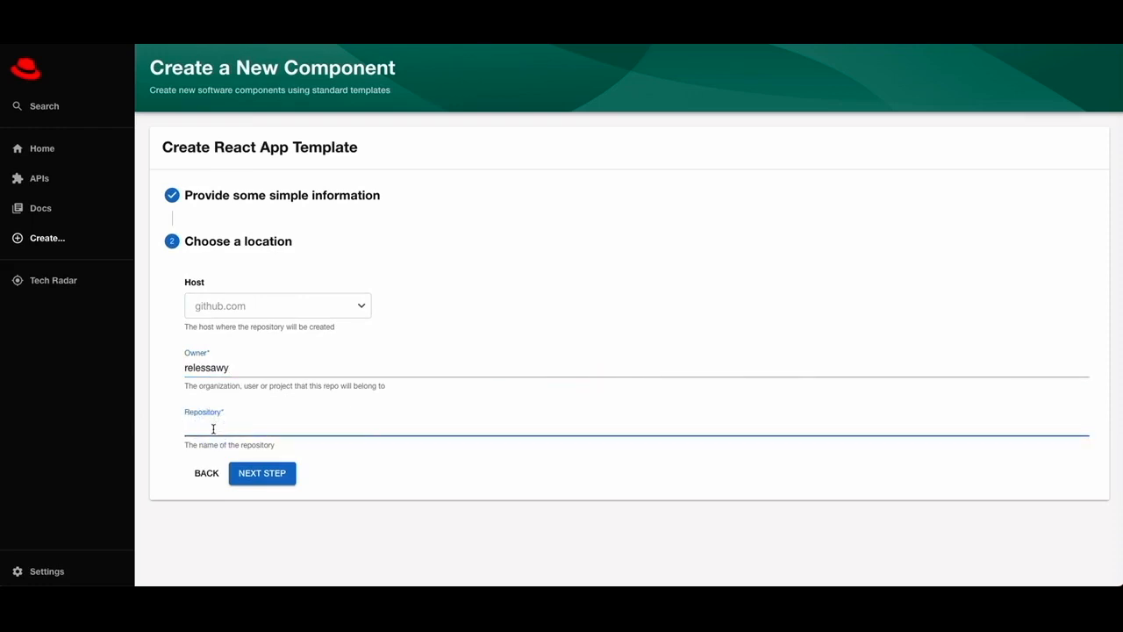
type("react-app-repo")
left_click(254, 475)
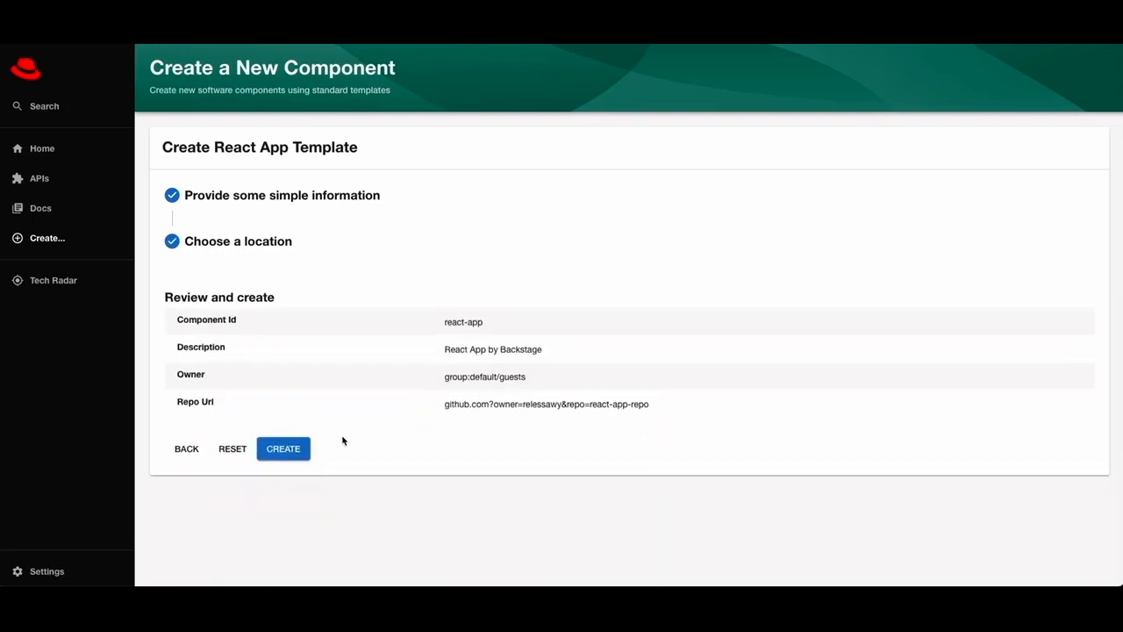
left_click(304, 443)
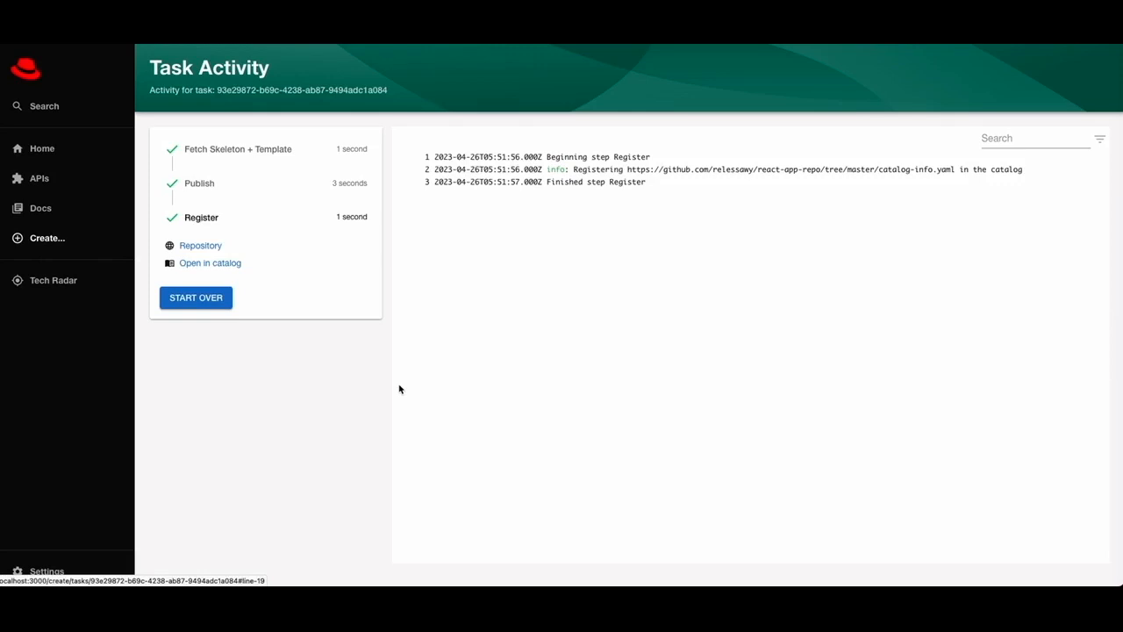
- Open the react-app component from the catalog and view its source repository and TechDocs
left_click(38, 154)
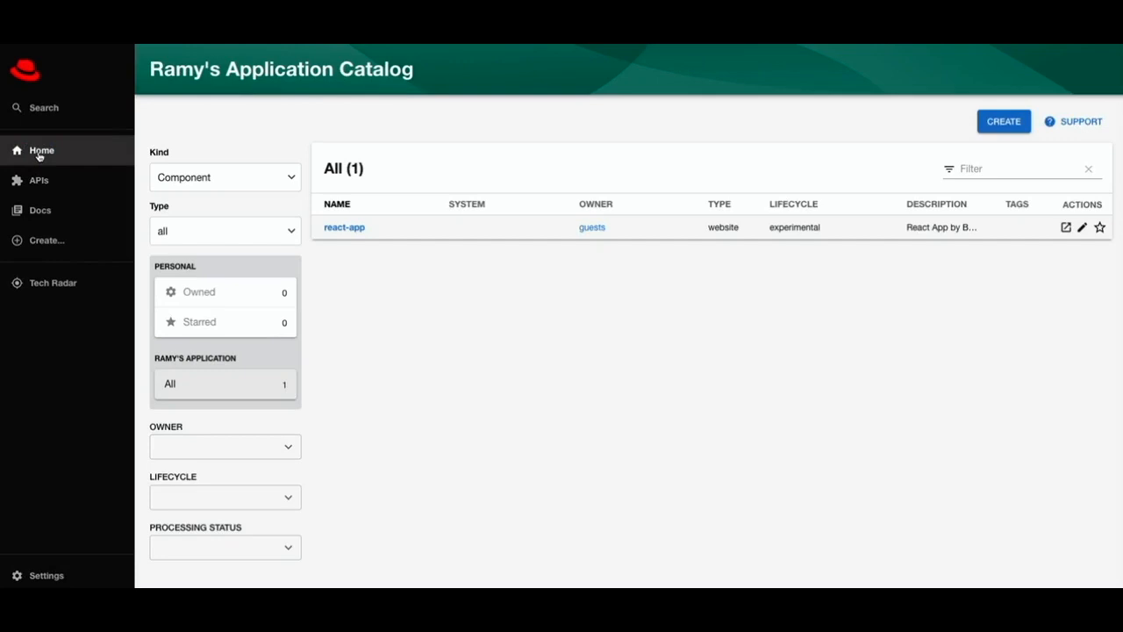
left_click(331, 227)
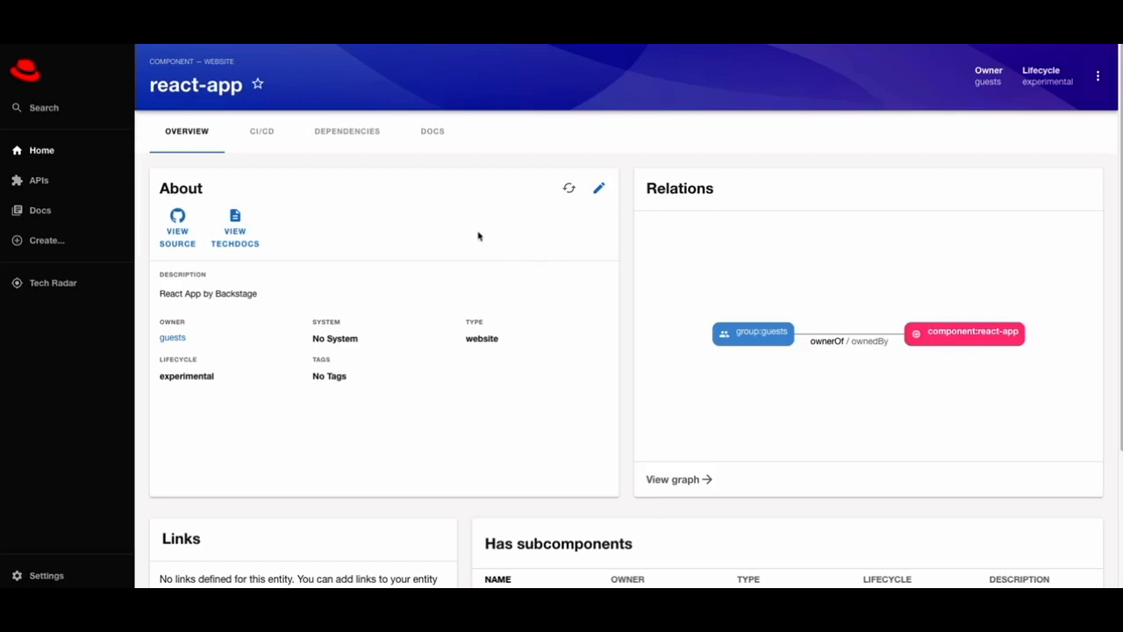
left_click(179, 230)
left_click(232, 230)
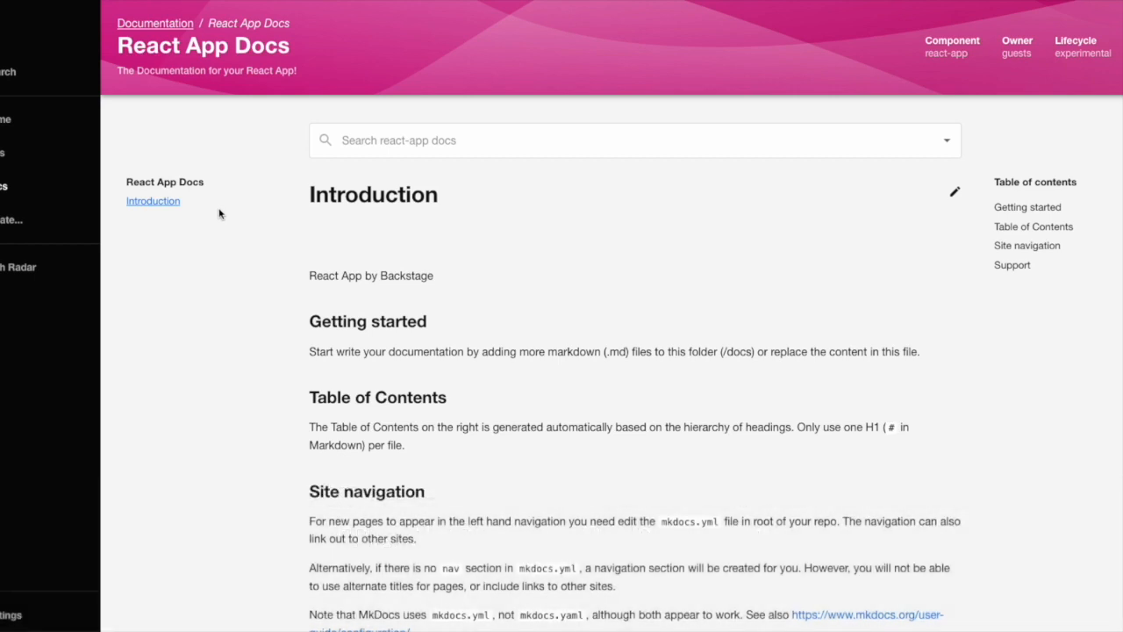
- Inspect the editable GitHub source of the Introduction docs page and the search suggestions in the React App Docs
left_click(956, 193)
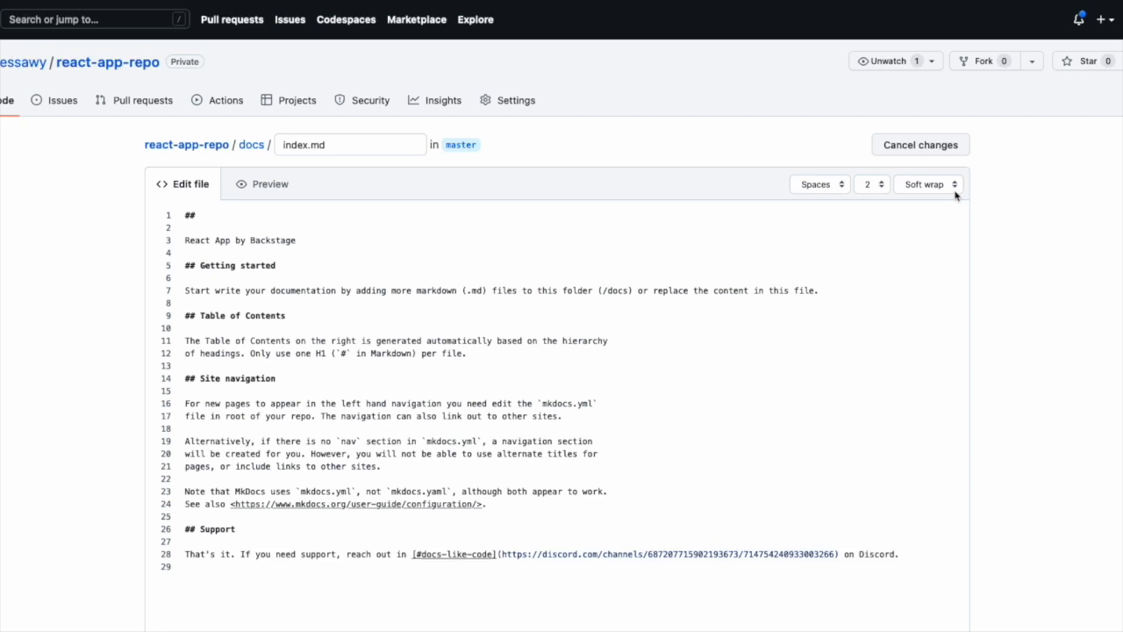
left_click(216, 146)
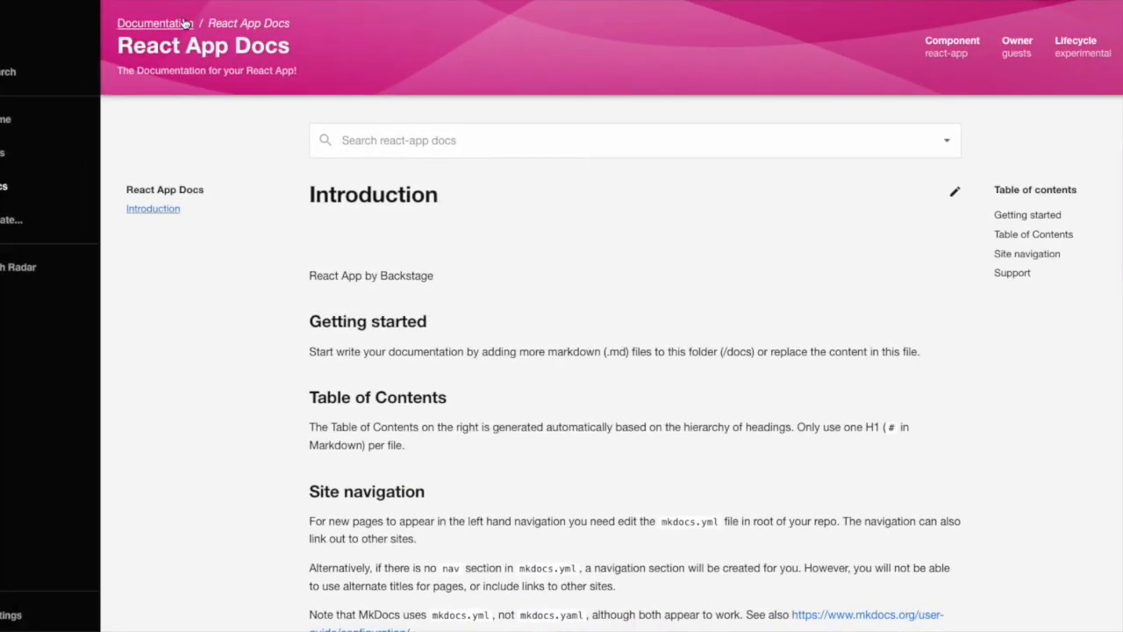
left_click(389, 144)
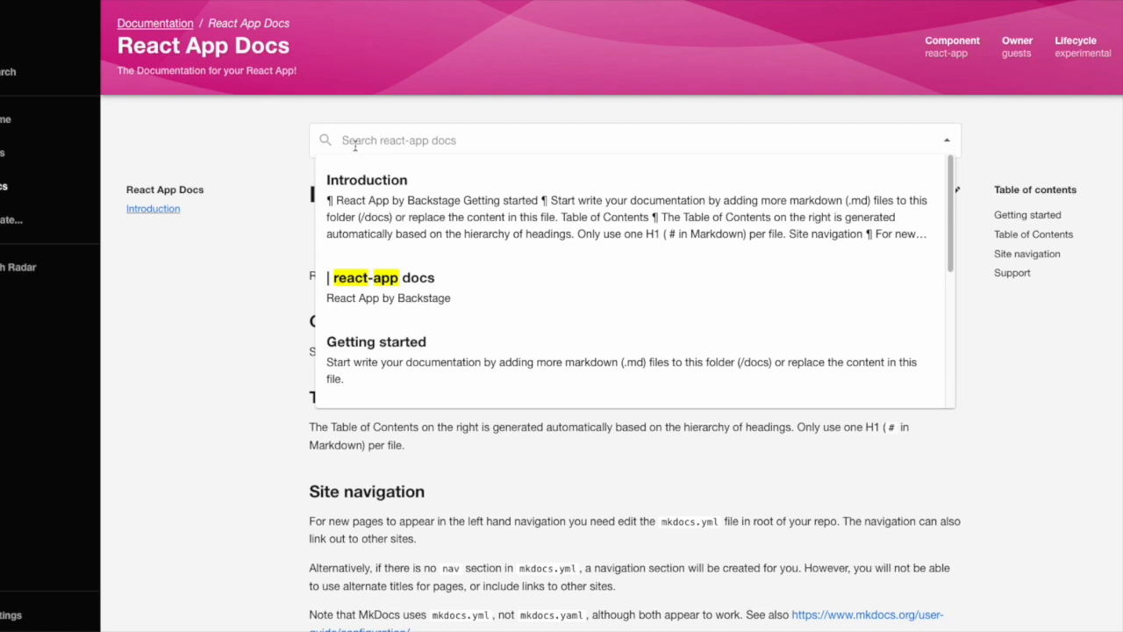
left_click(277, 297)
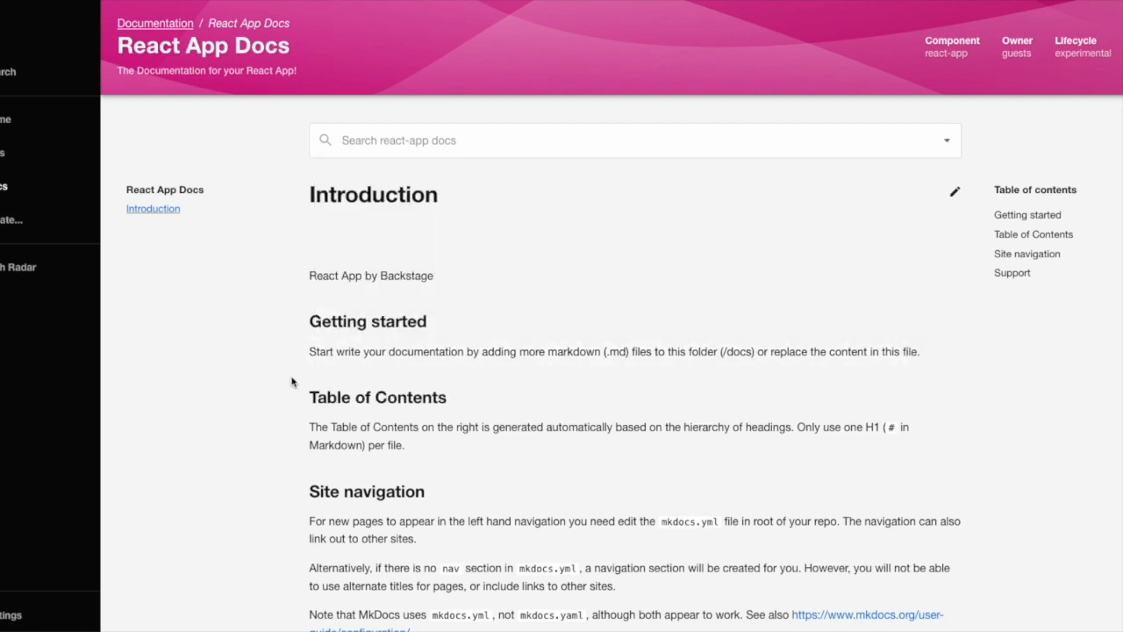
left_click_drag(306, 429, 430, 445)
left_click(432, 400)
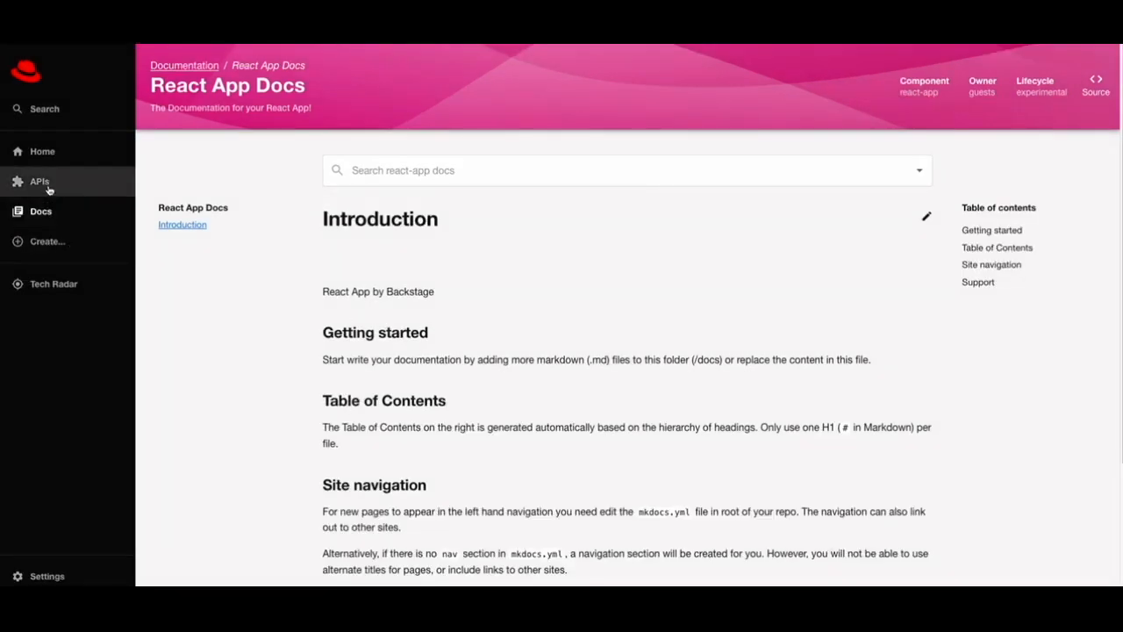
- Return to the catalog home and open the react-app component
left_click(42, 158)
left_click(335, 229)
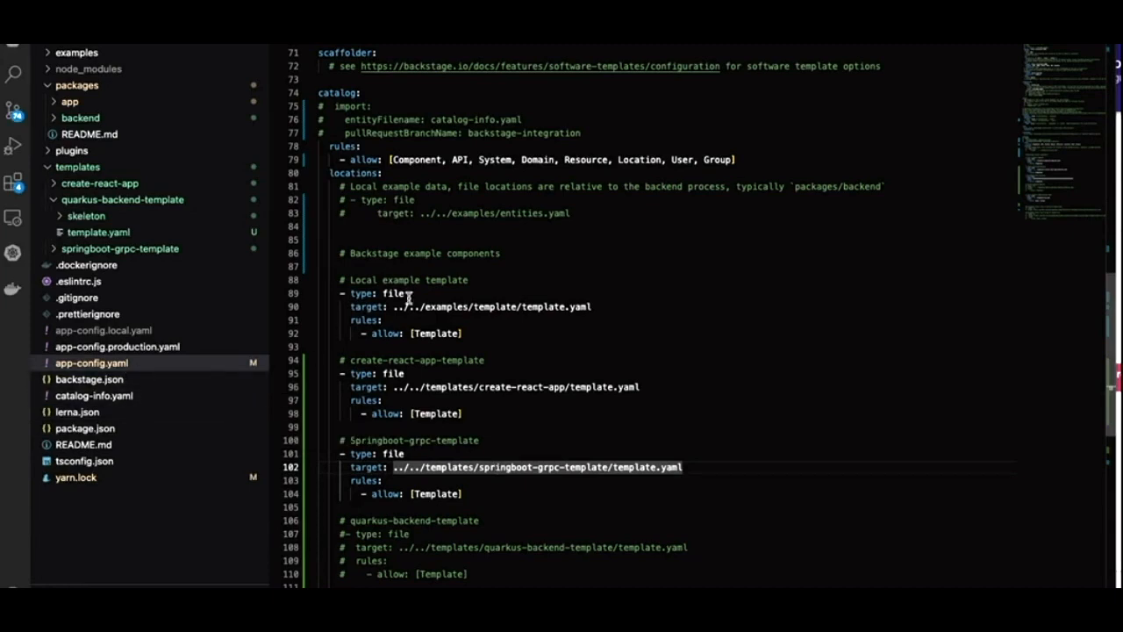
- In the code editor, uncomment the quarkus-backend-template location entry, including its type, target and Template rule, in app-config.yaml
scroll(392, 264, "up", 1)
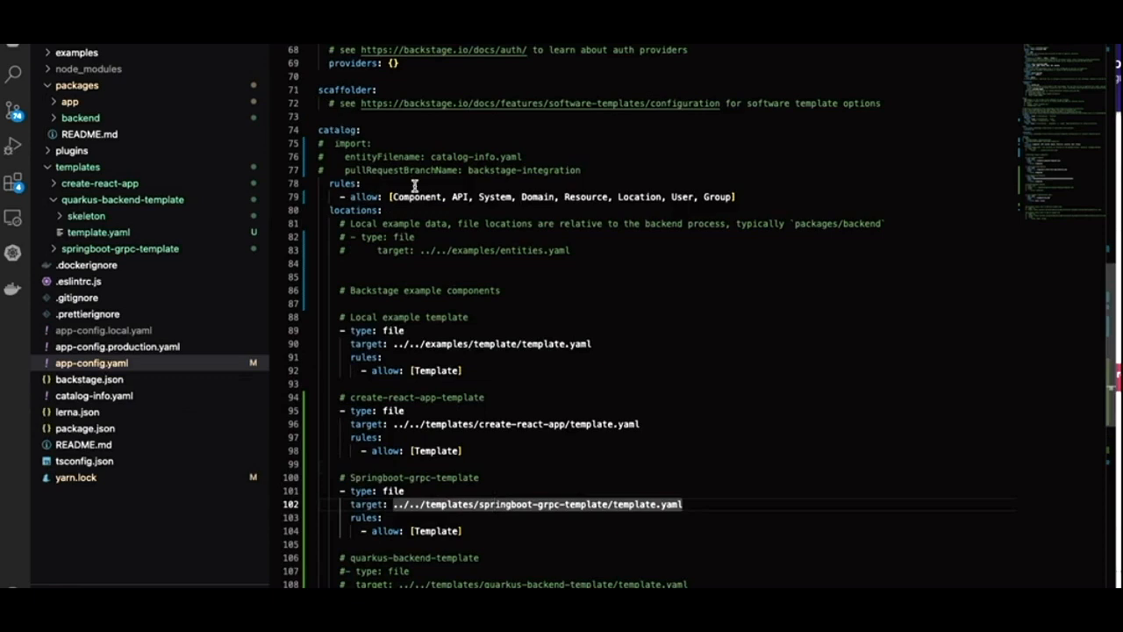
scroll(421, 321, "down", 2)
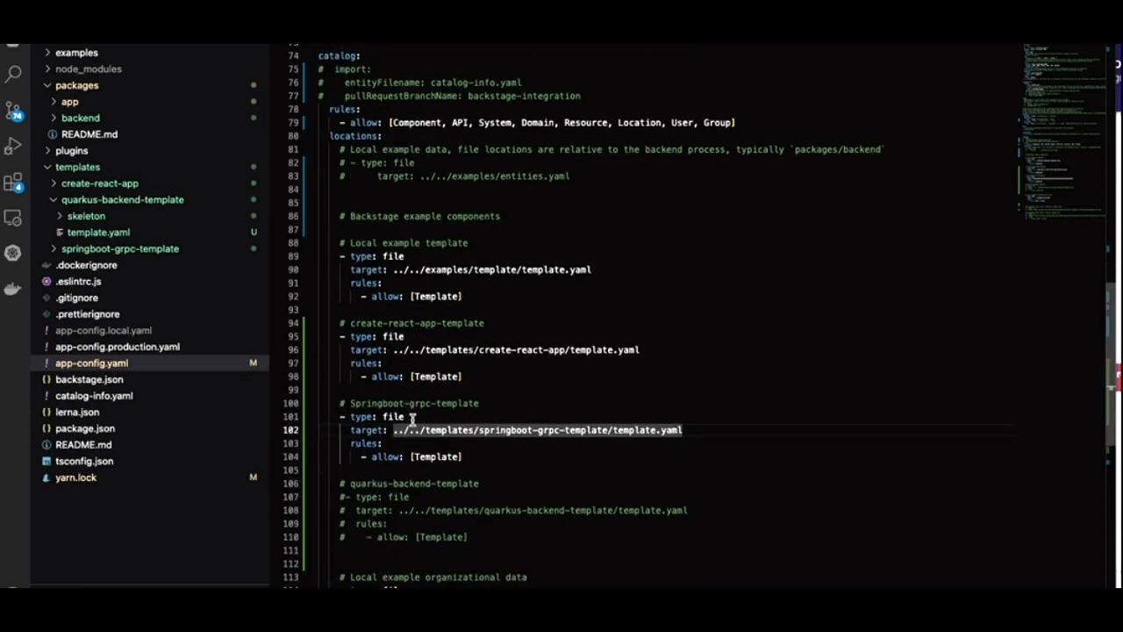
scroll(414, 425, "down", 2)
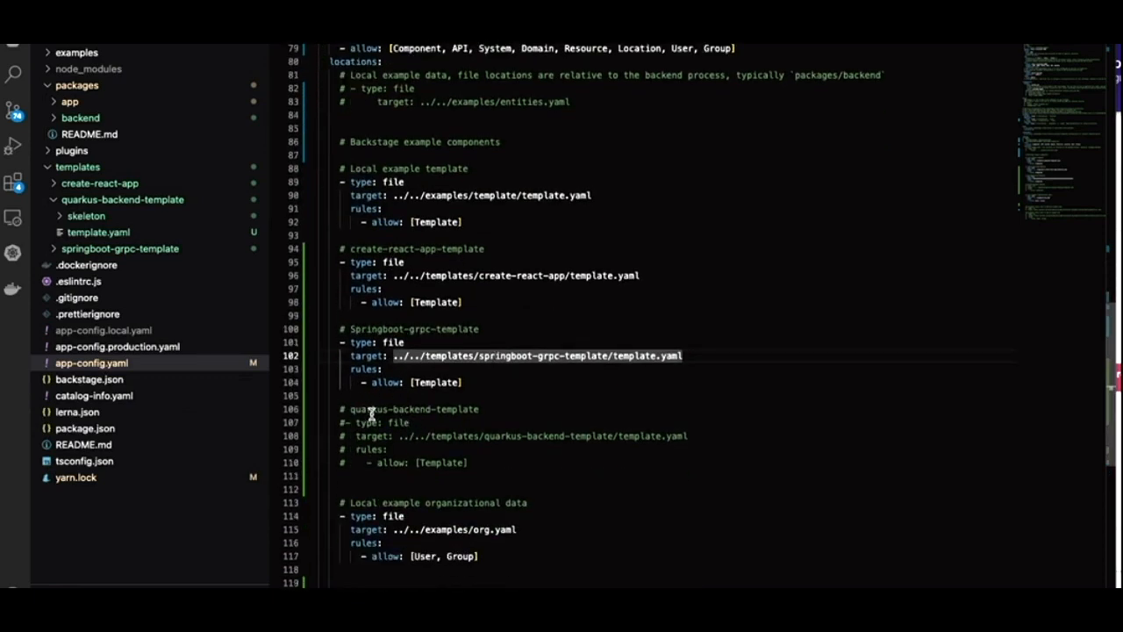
left_click(344, 422)
key("ctrl+slash")
key("Down")
key("ctrl+slash")
key("Down")
key("ctrl+slash")
key("Down")
key("ctrl+slash")
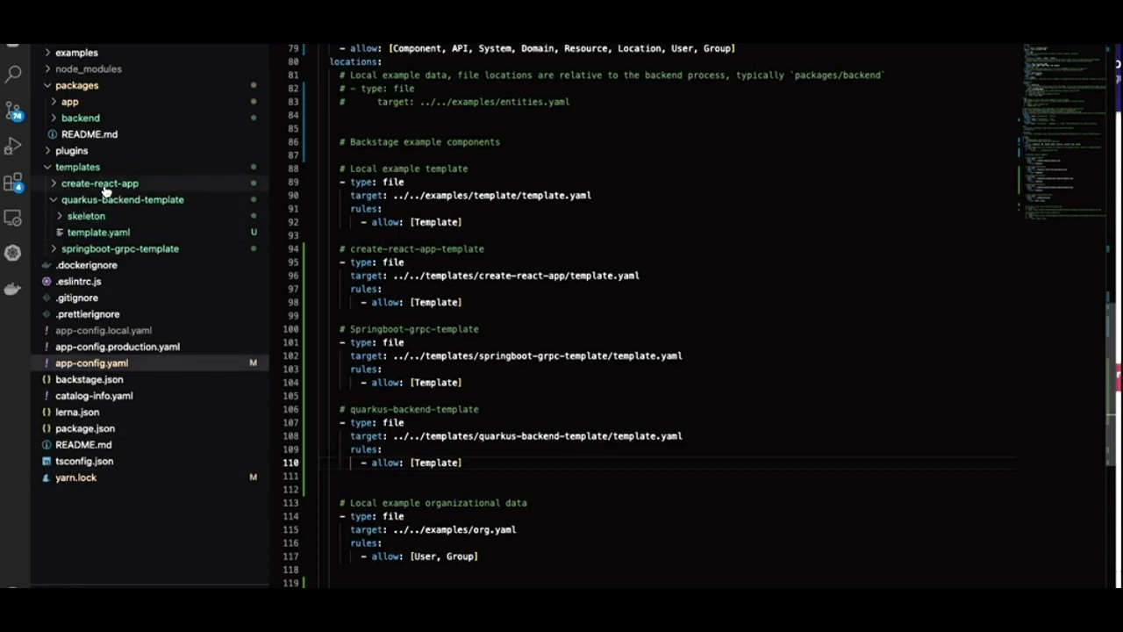
- View the quarkus-backend-template's template.yaml, switch to Backstage and open the Quarkus Backend with CI pipeline template's form
left_click(100, 232)
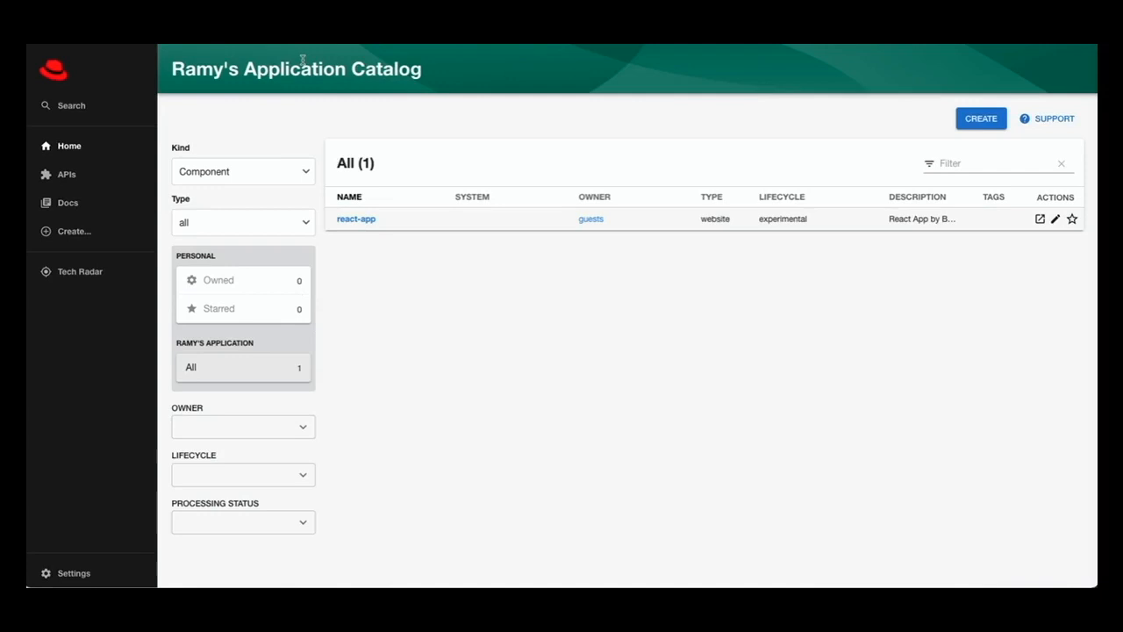
left_click(83, 231)
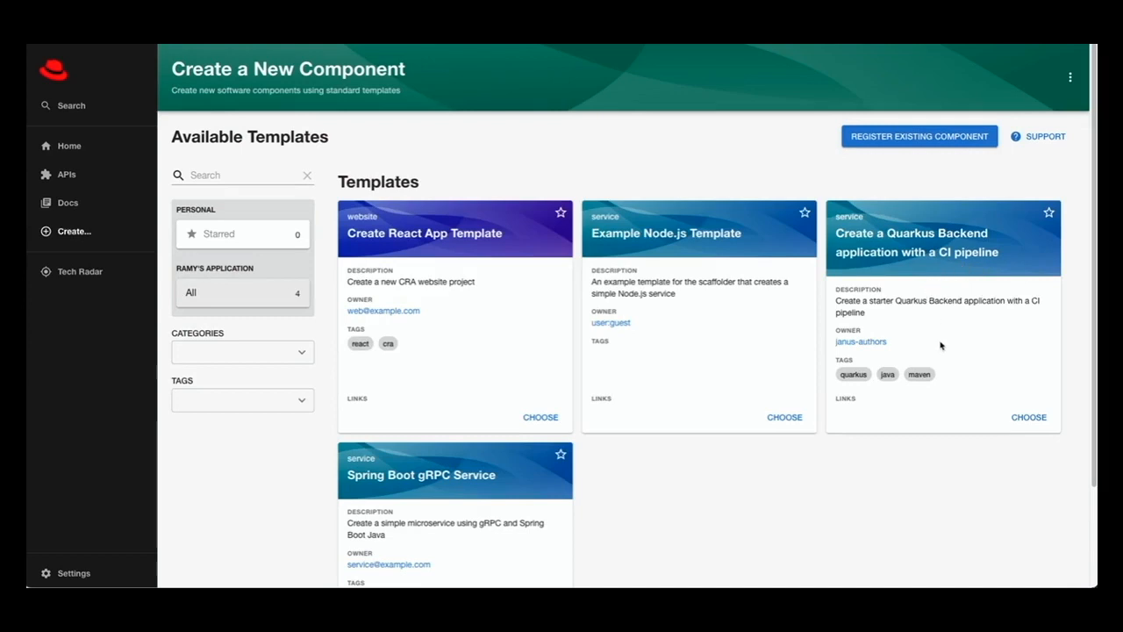
left_click(1026, 418)
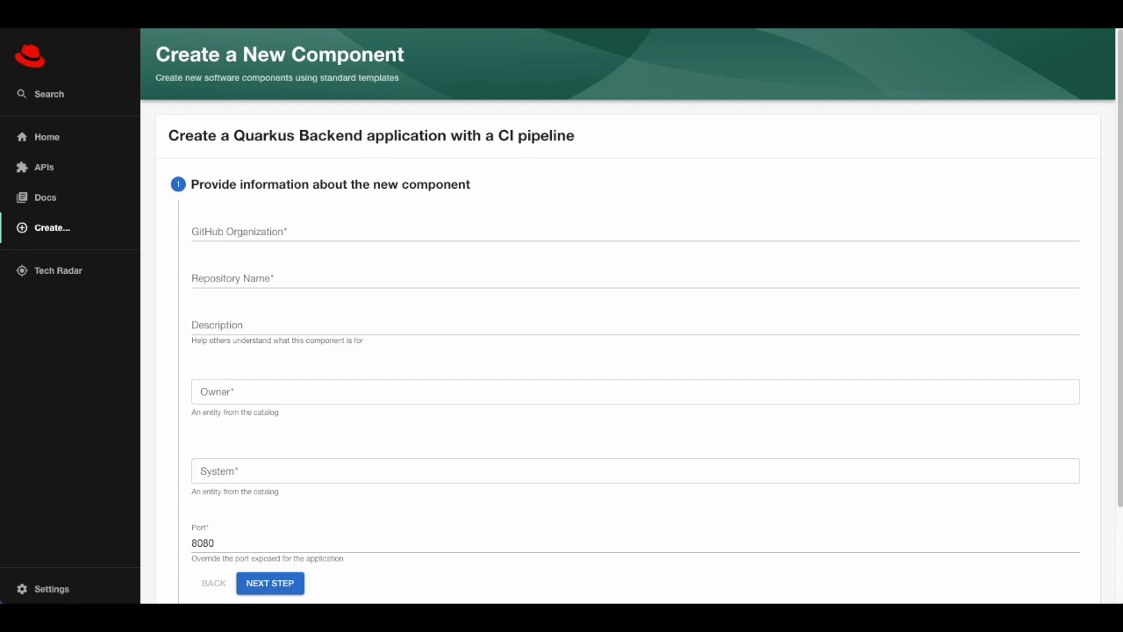
- Leave the Quarkus form for the Template Editor and load the local Log-Output-template directory
left_click(53, 230)
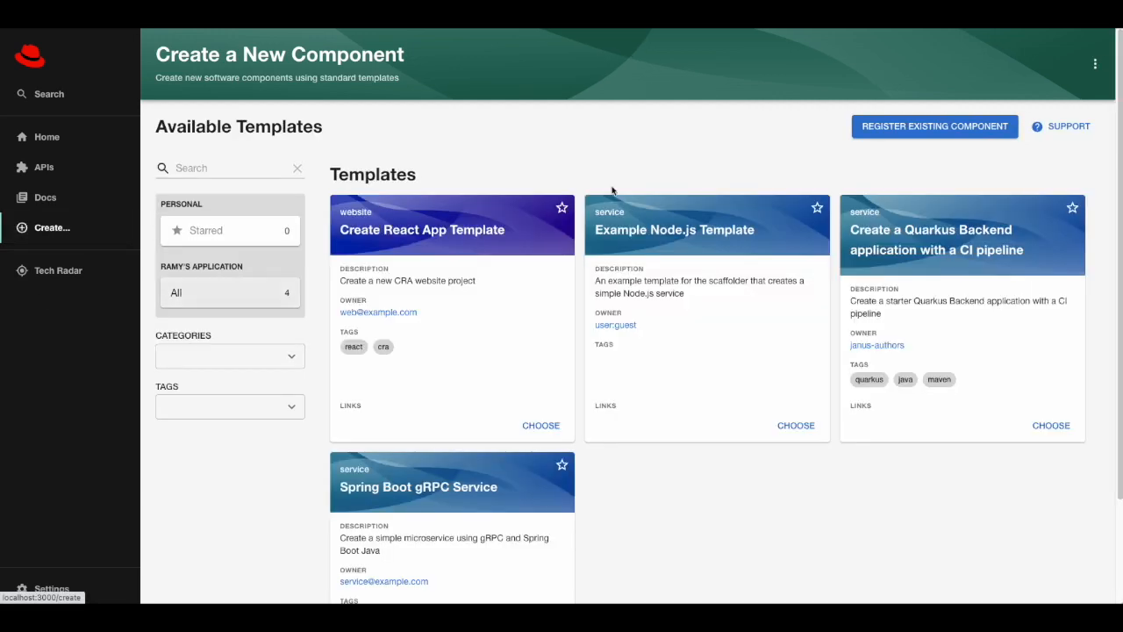
left_click(1095, 64)
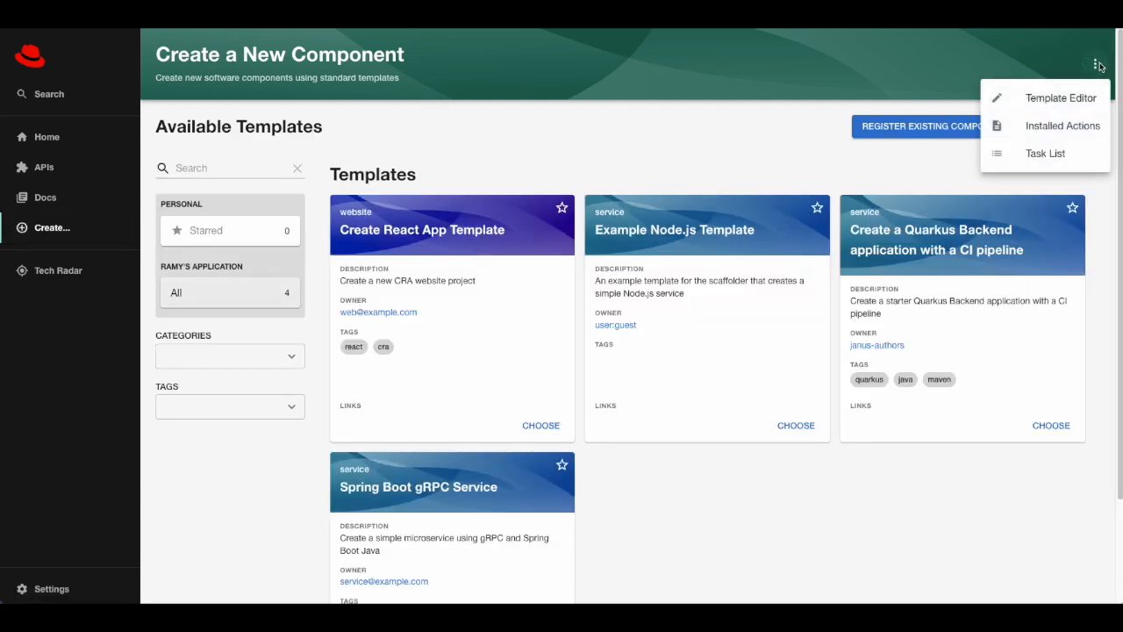
left_click(1053, 102)
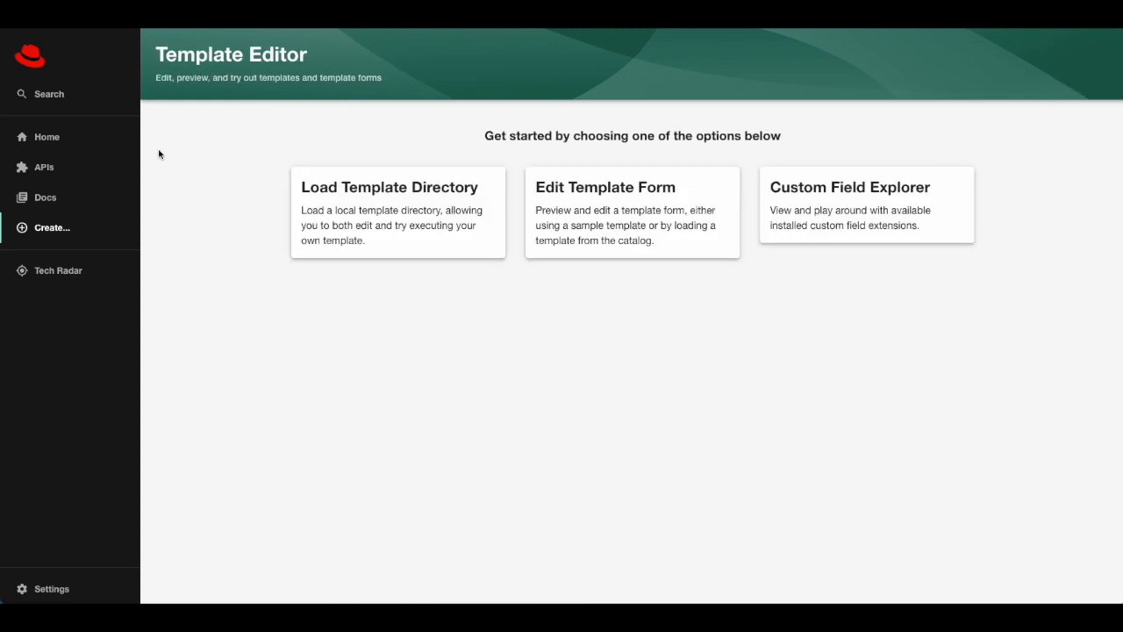
left_click(409, 215)
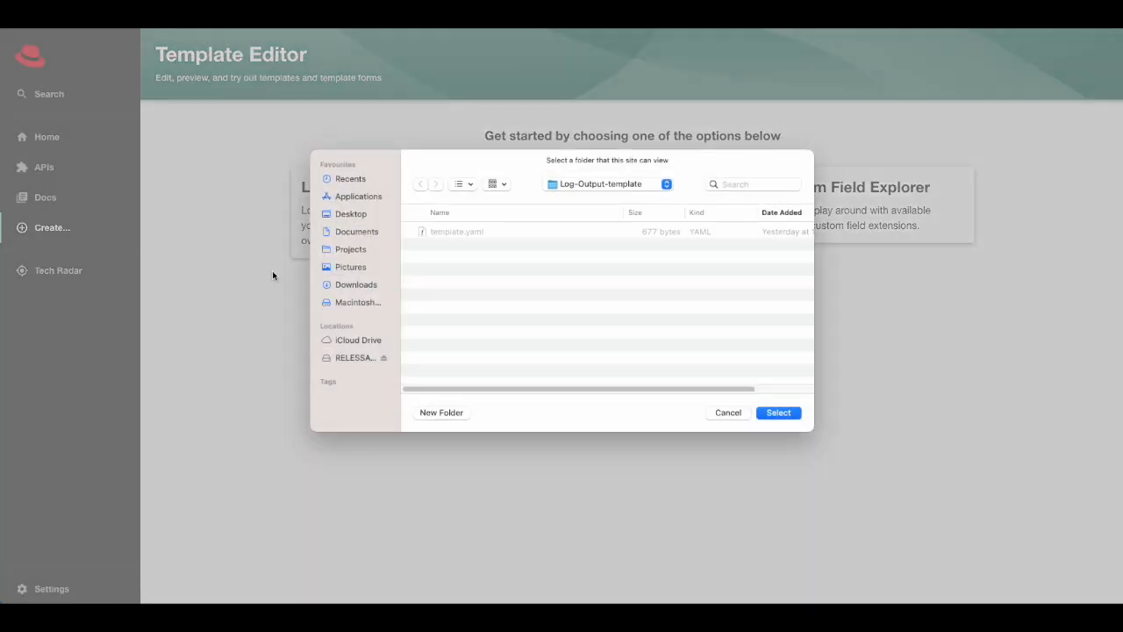
left_click(785, 411)
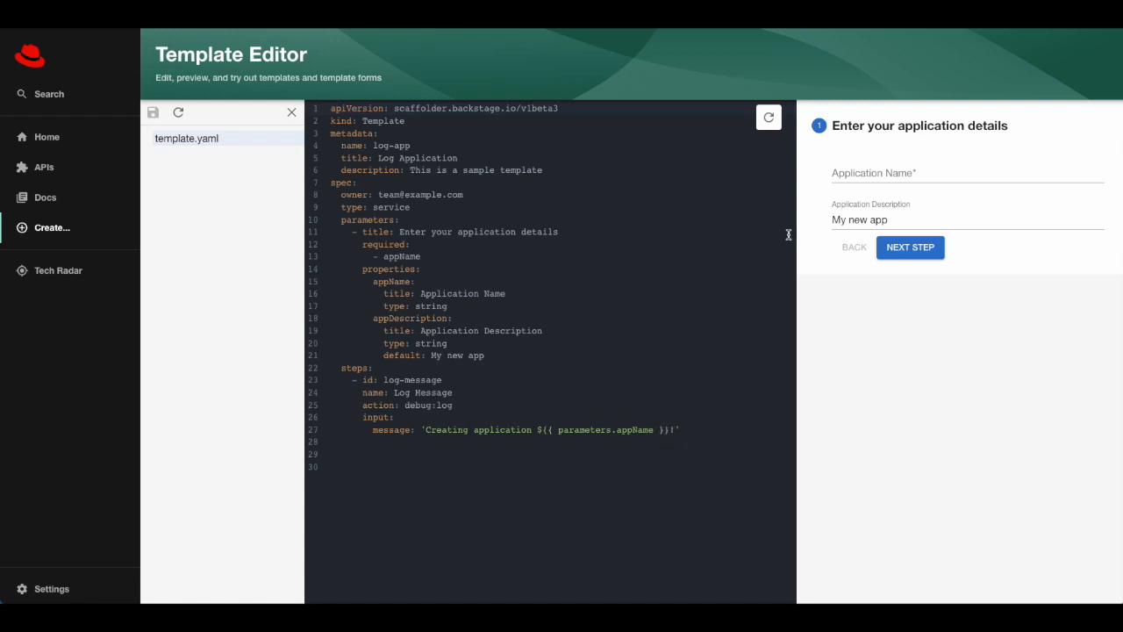
- Dry-run the Log Application template with application name my-new-app and the default description, and view the run's log
left_click(869, 175)
key("Down")
key("Return")
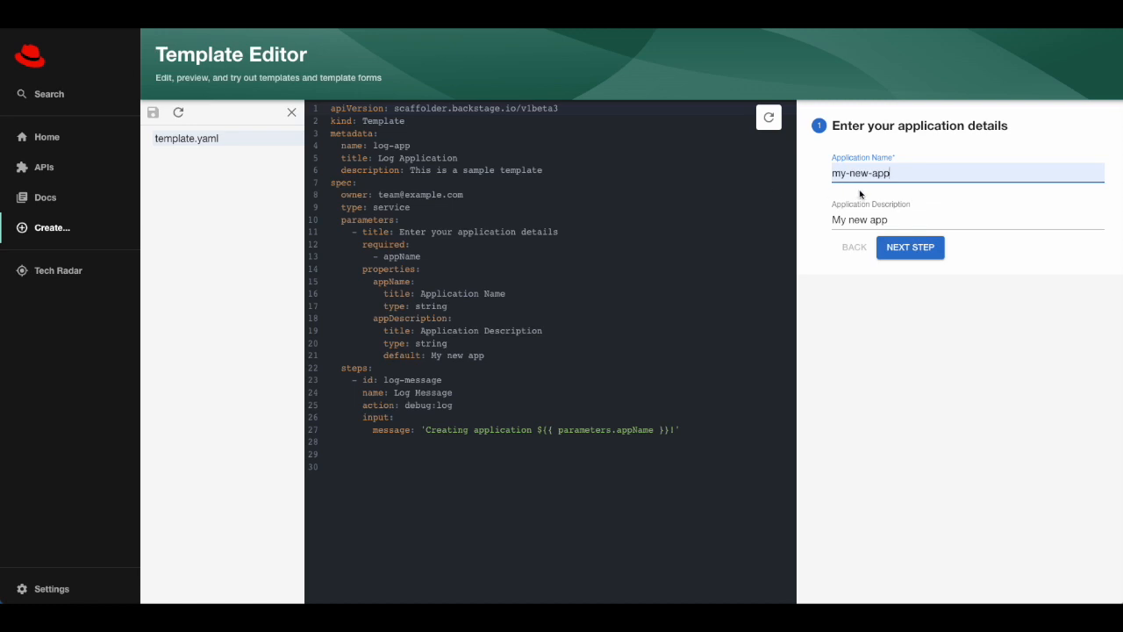
left_click(908, 253)
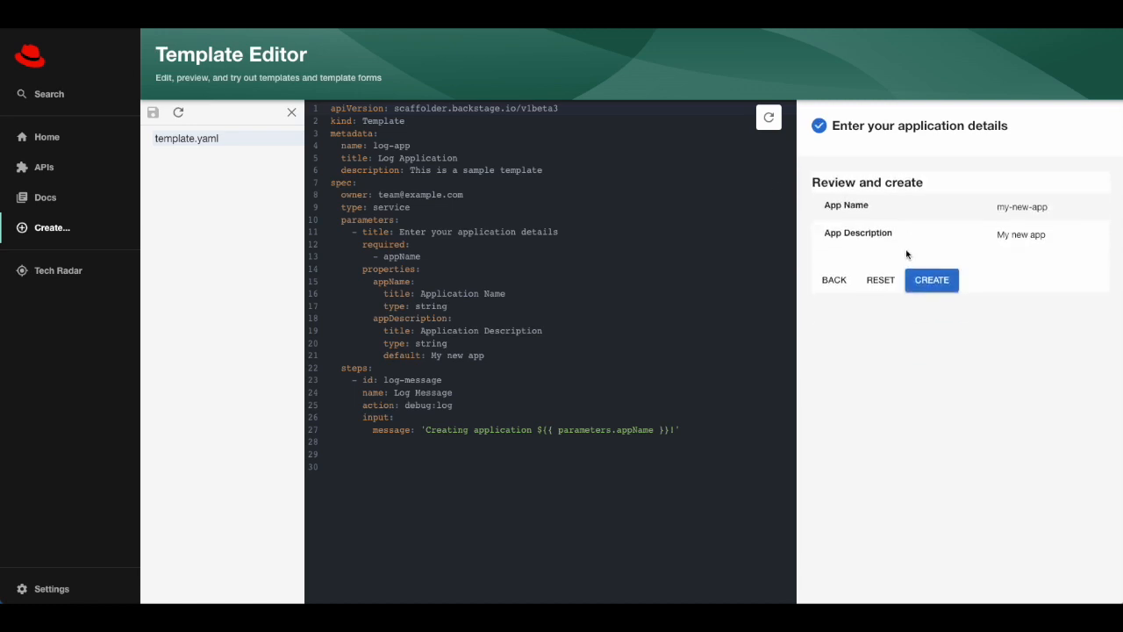
left_click(934, 283)
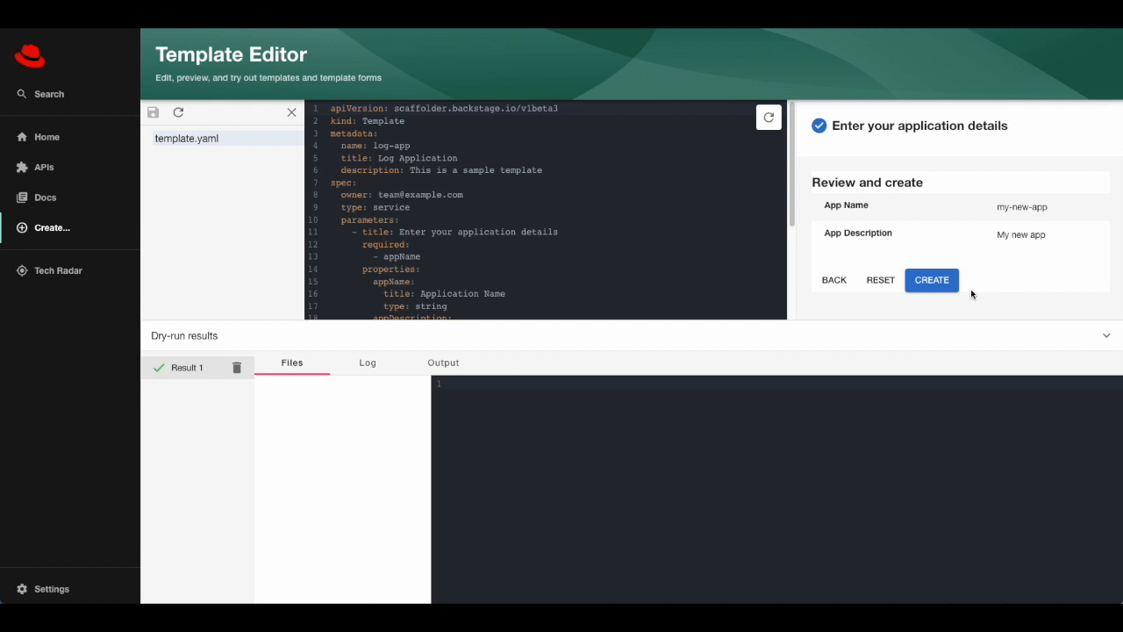
left_click(366, 369)
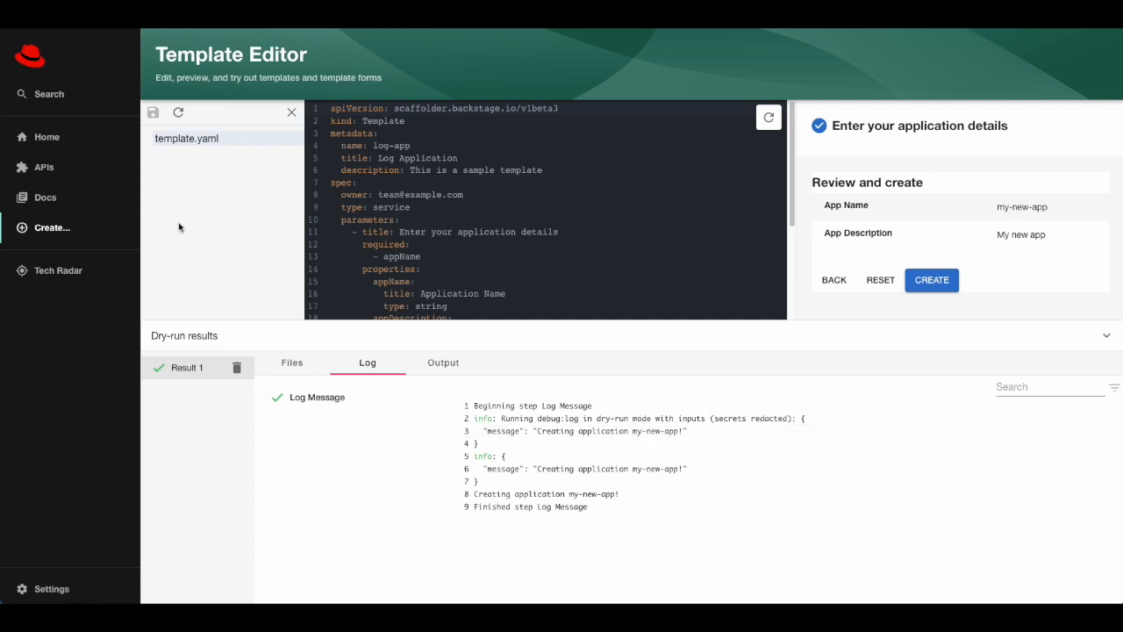
- Open the list of installed scaffolder actions and look through the fetch and publish actions' inputs and outputs
left_click(57, 236)
left_click(1093, 64)
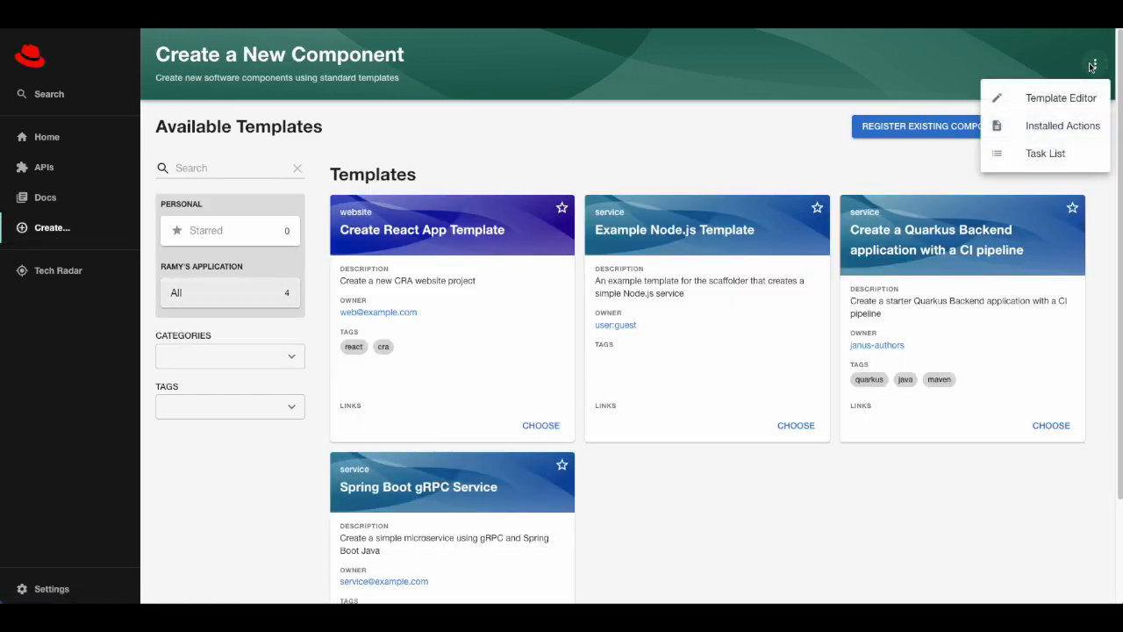
left_click(1056, 128)
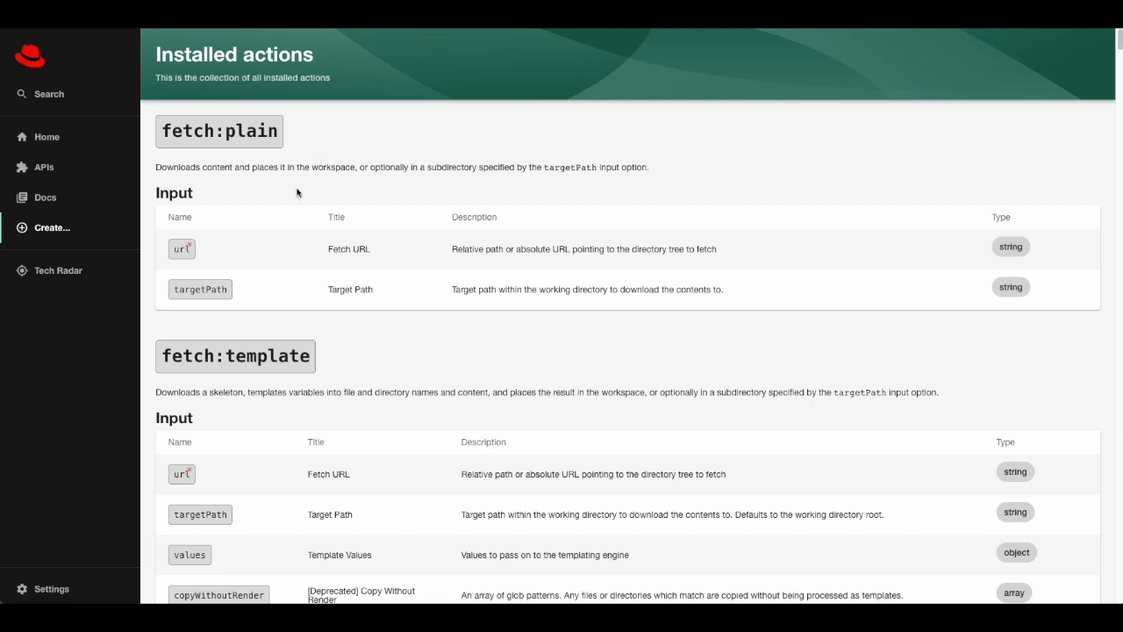
scroll(296, 187, "down", 2)
scroll(336, 211, "down", 1)
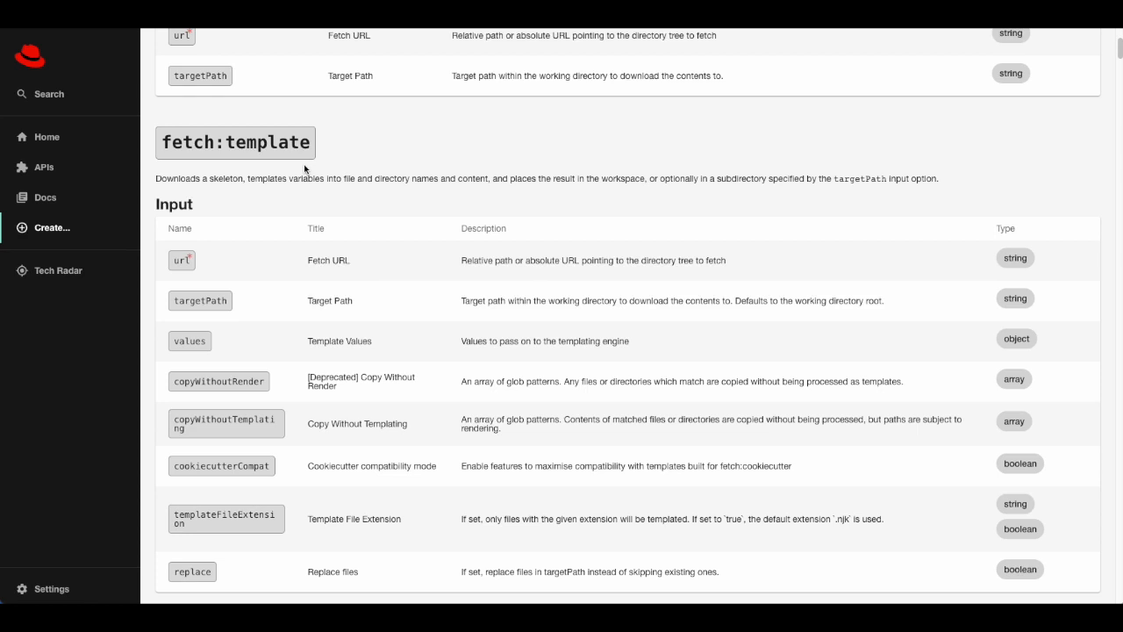
scroll(376, 284, "down", 1)
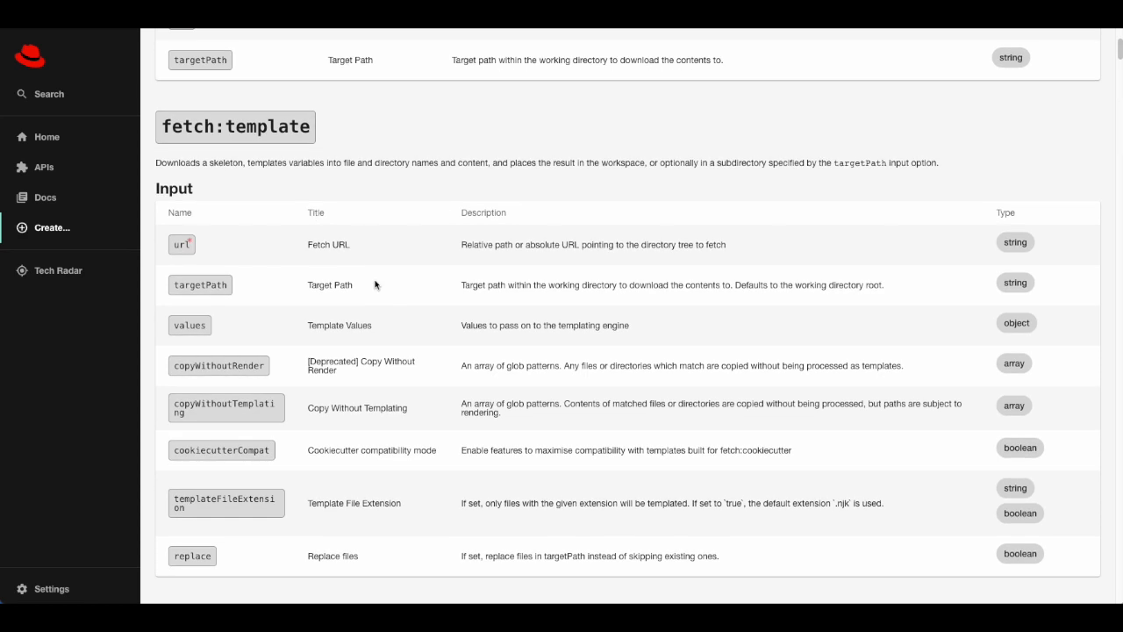
scroll(377, 286, "down", 8)
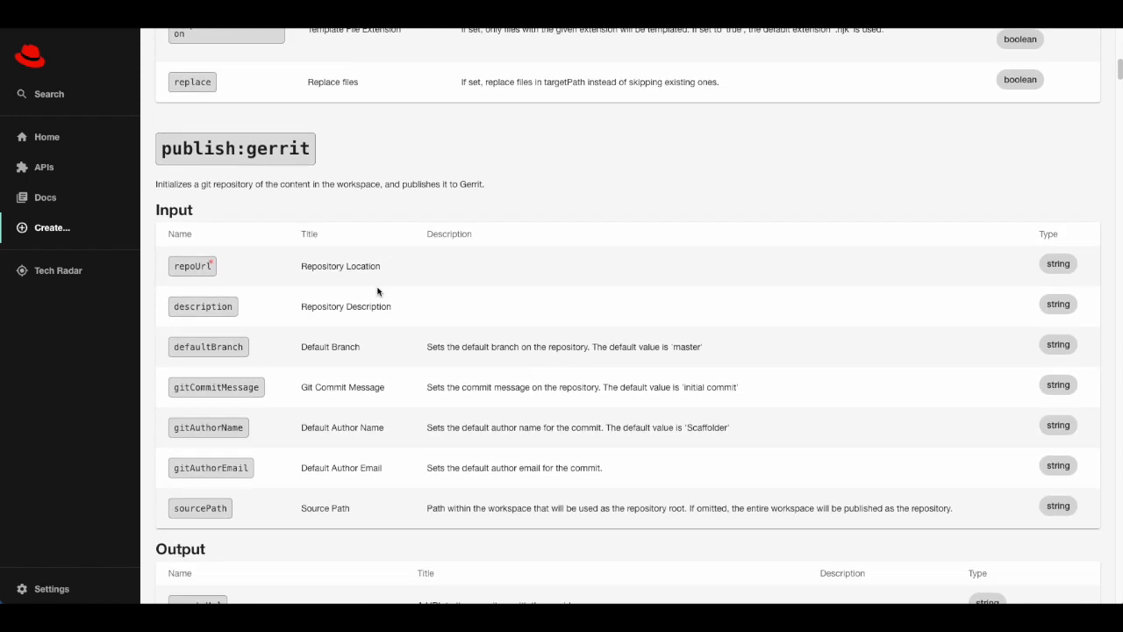
scroll(378, 289, "down", 12)
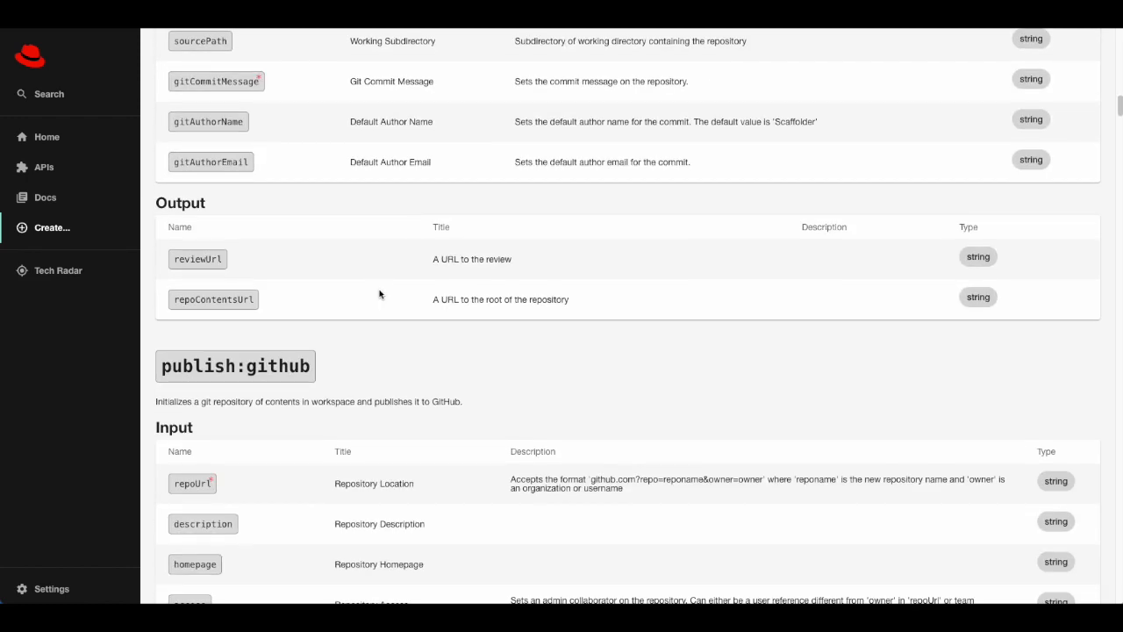